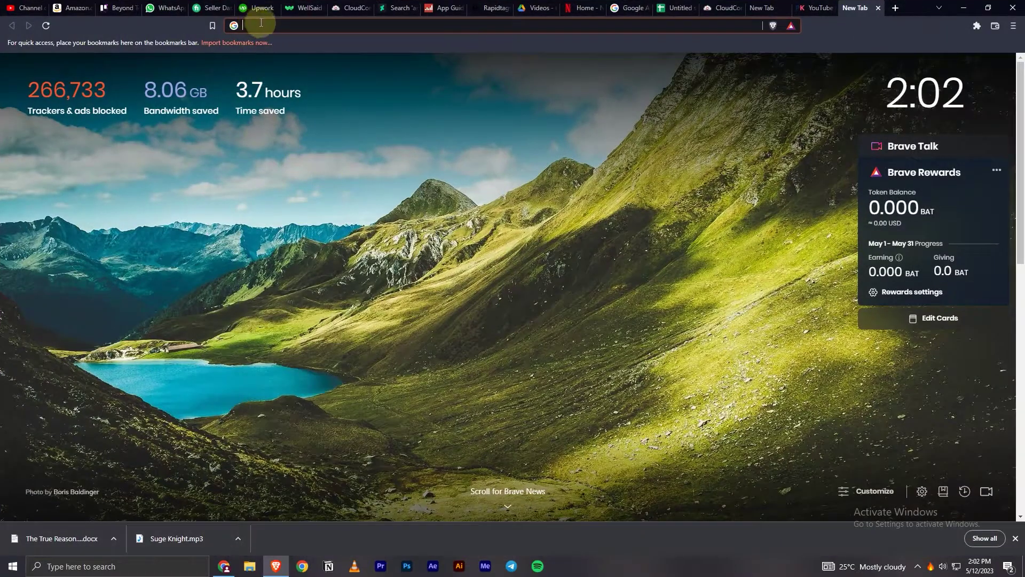
Step: Load google.com from the address bar of a new Brave tab
left_click(264, 26)
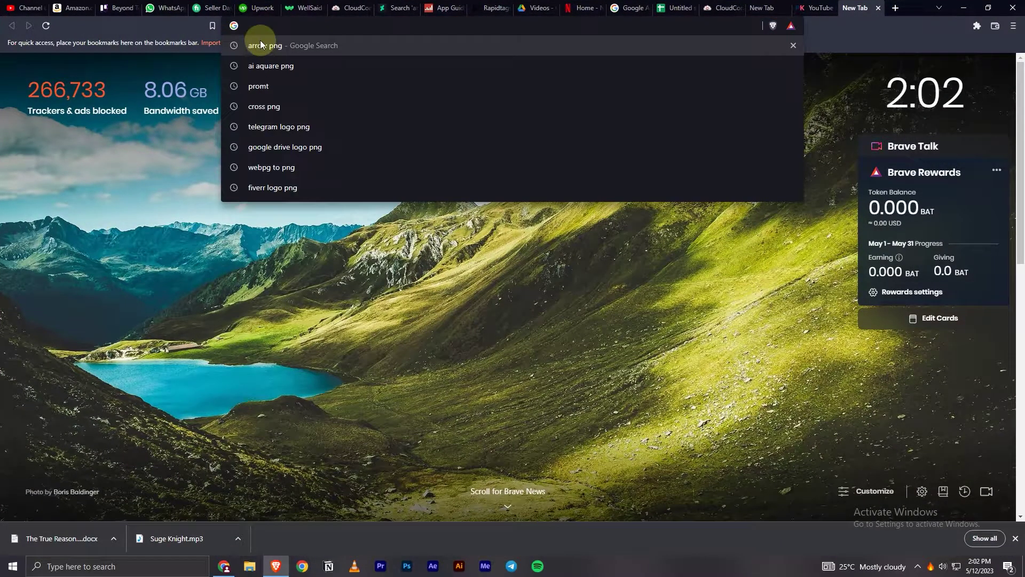
type("google.com")
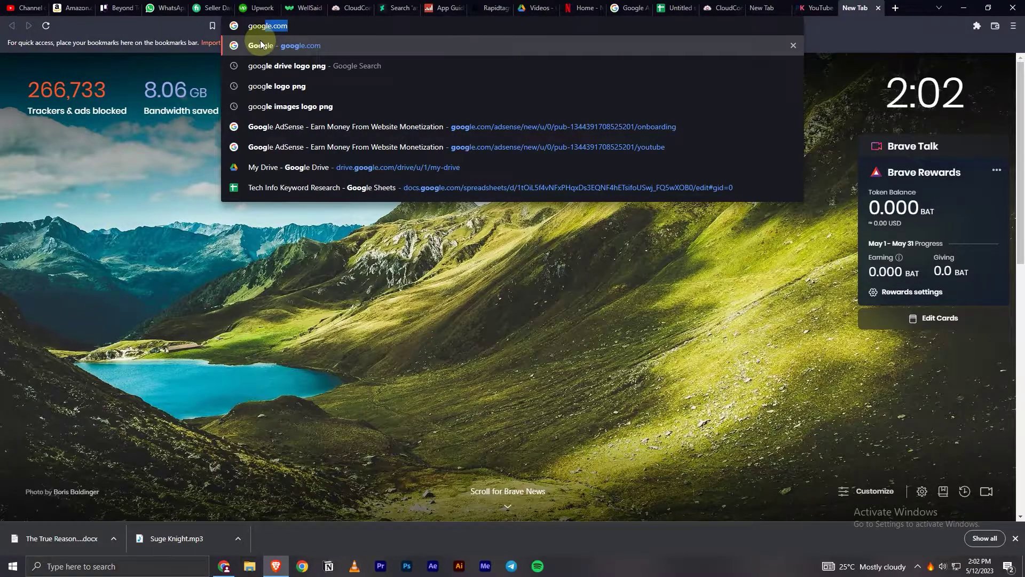
key("Return")
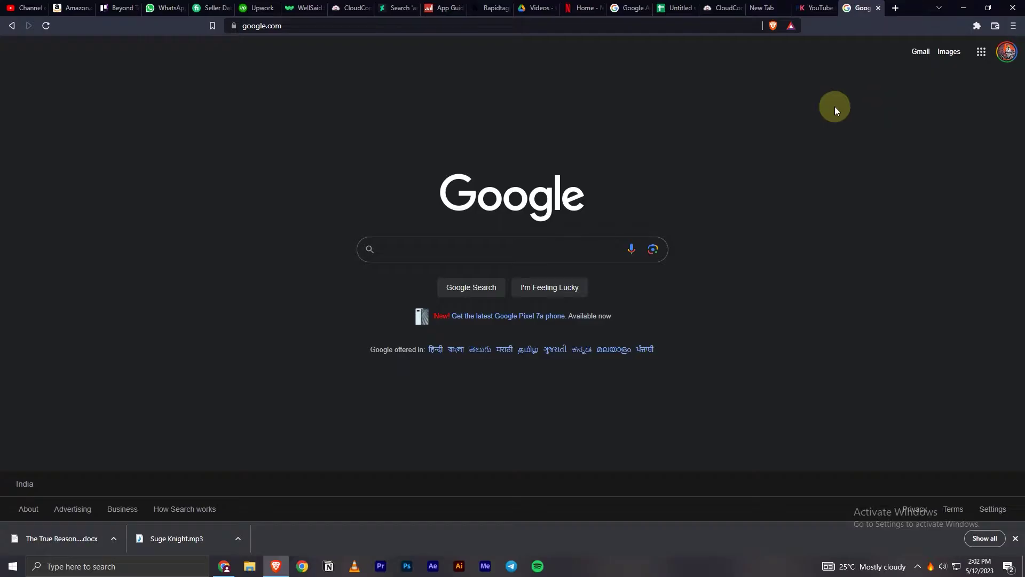
Step: Go from the profile avatar through Manage your Google Account and Personal info to the Birthday row
left_click(1005, 52)
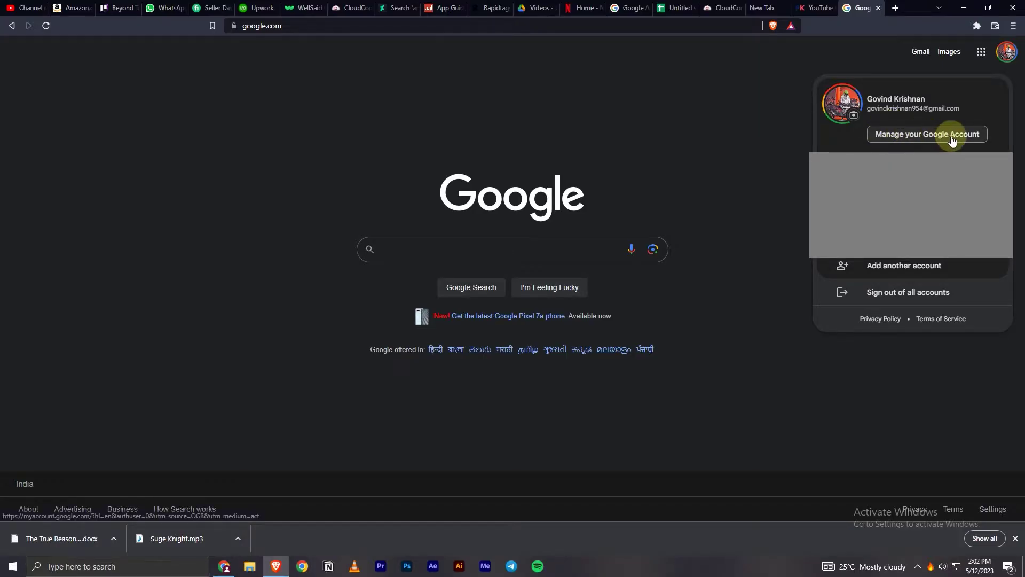
left_click(925, 137)
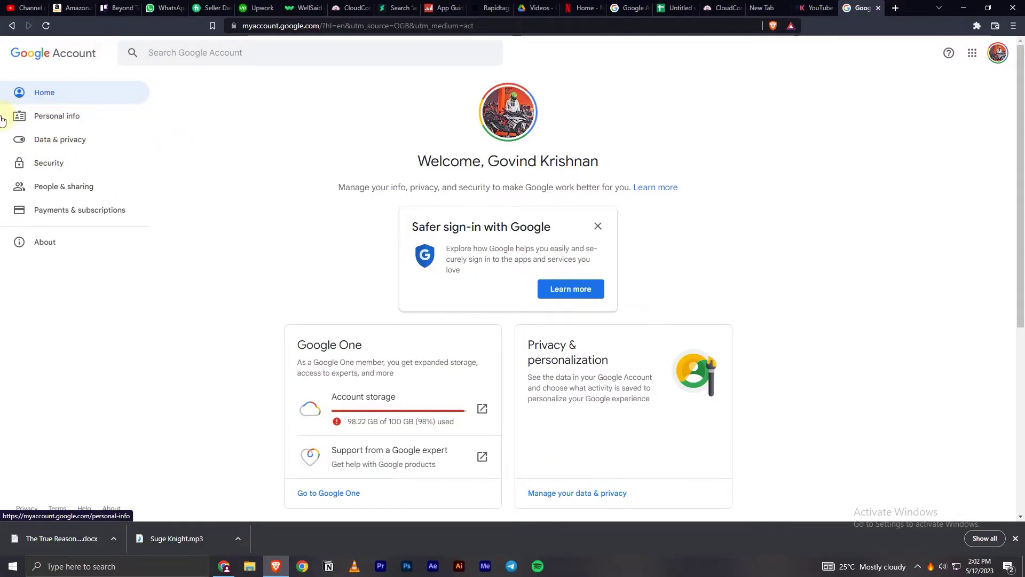
left_click(88, 119)
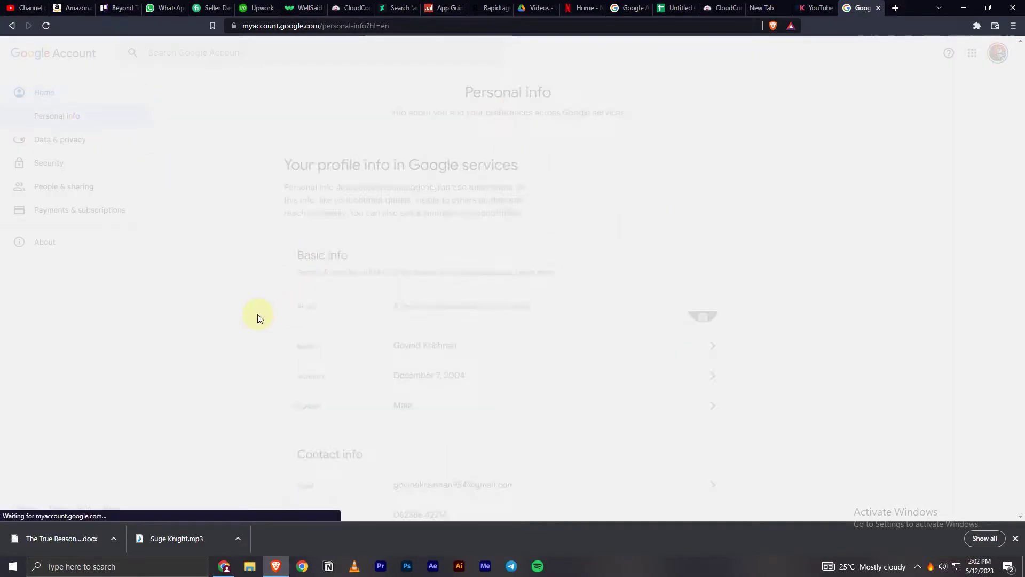
scroll(994, 152, "down", 1)
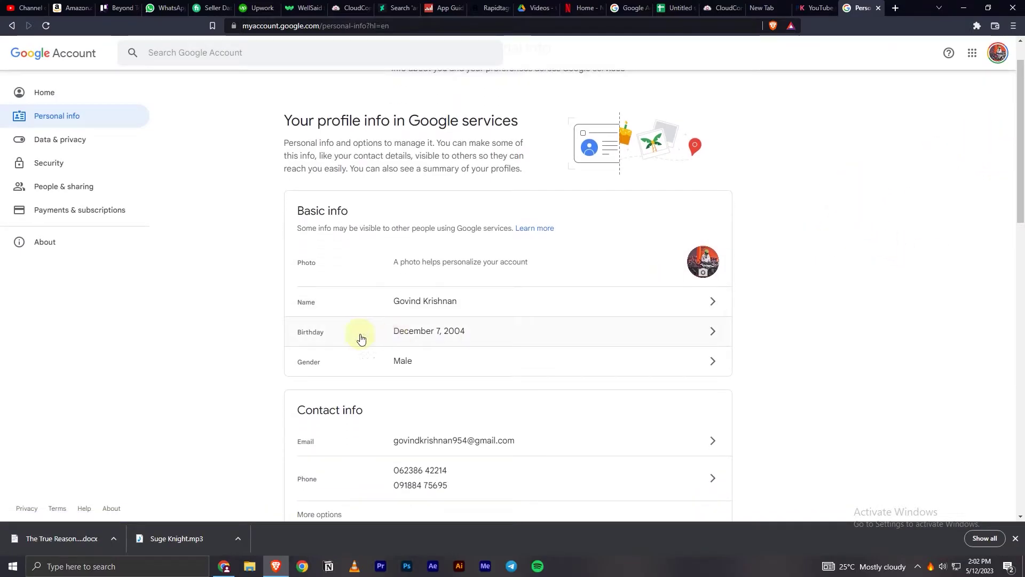
left_click(457, 332)
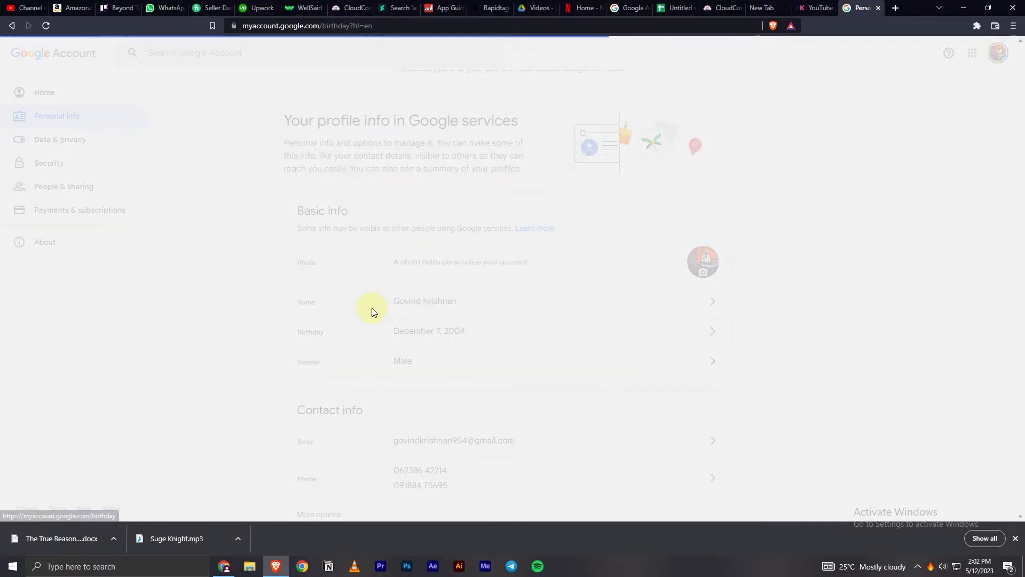
Step: Change the birthday month from December to January, keeping visibility on Only you
left_click(360, 224)
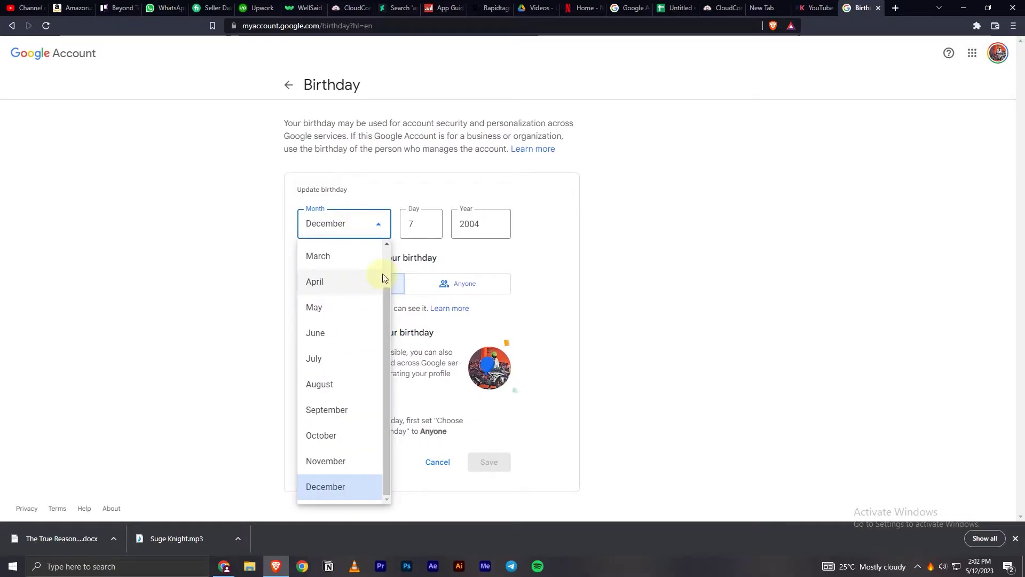
scroll(385, 286, "up", 2)
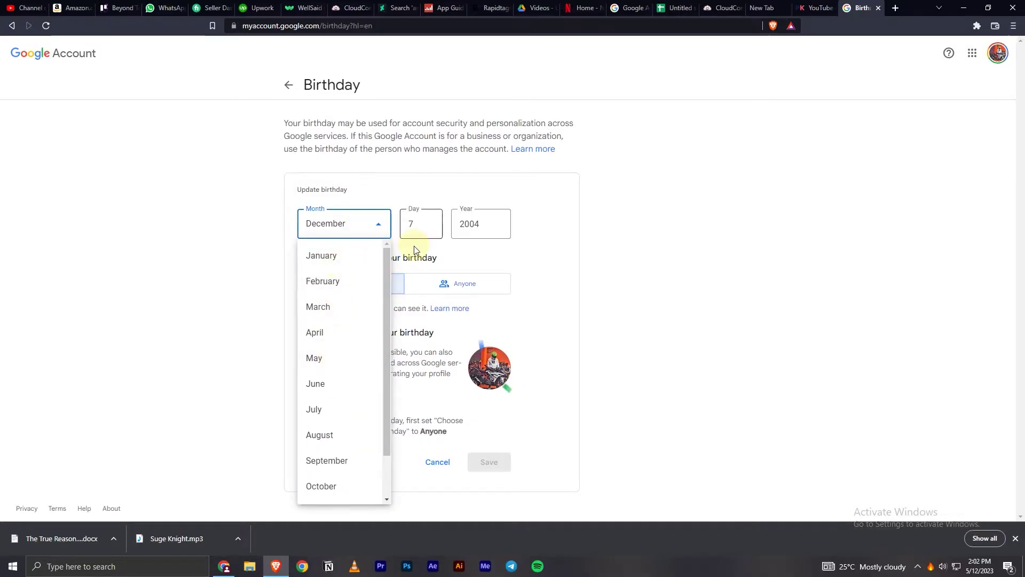
left_click(355, 258)
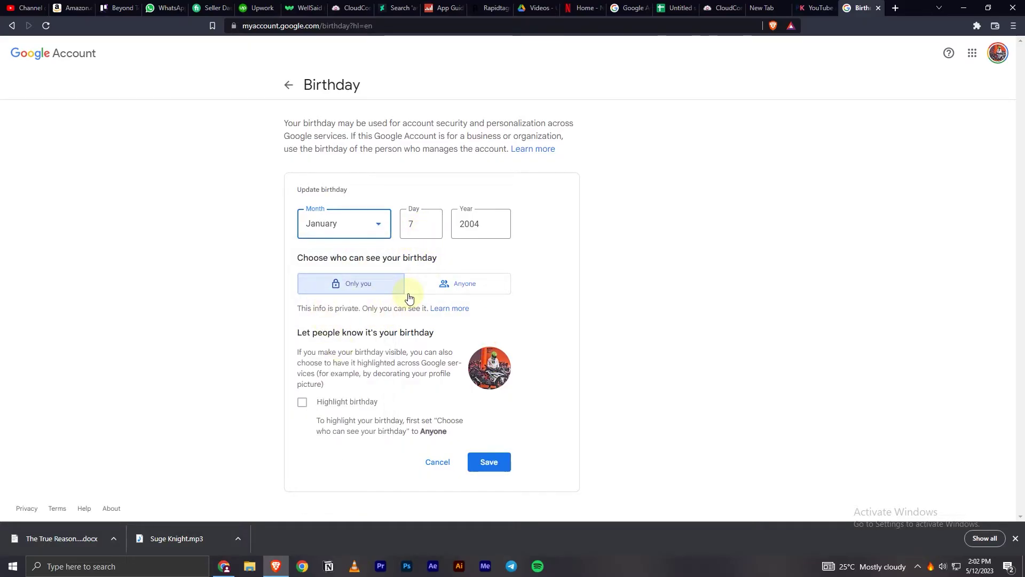
left_click_drag(294, 258, 424, 258)
left_click(472, 261)
left_click(488, 464)
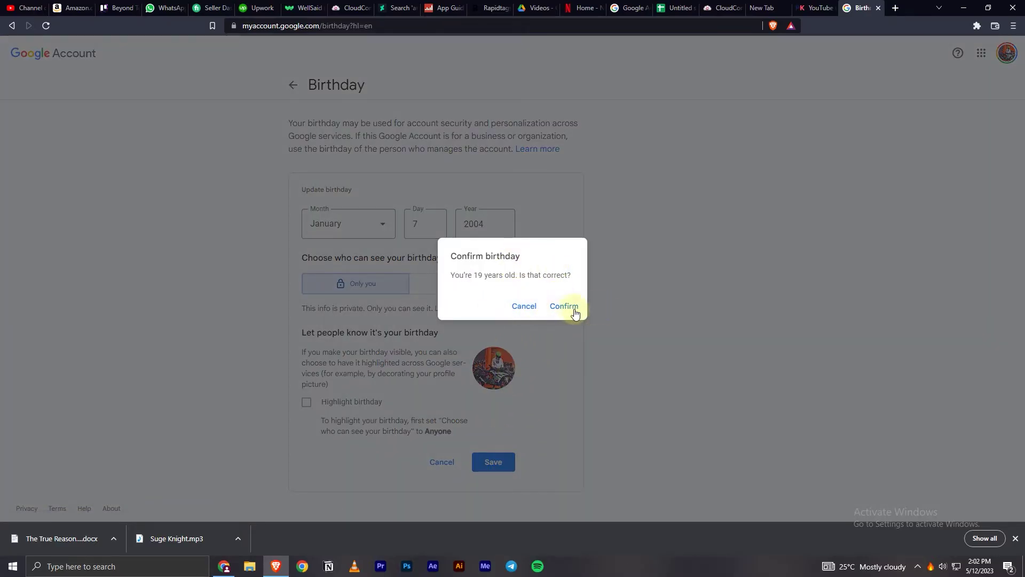
mouse_move(453, 256)
left_mouse_down()
mouse_move(503, 255)
mouse_move(446, 260)
left_mouse_up()
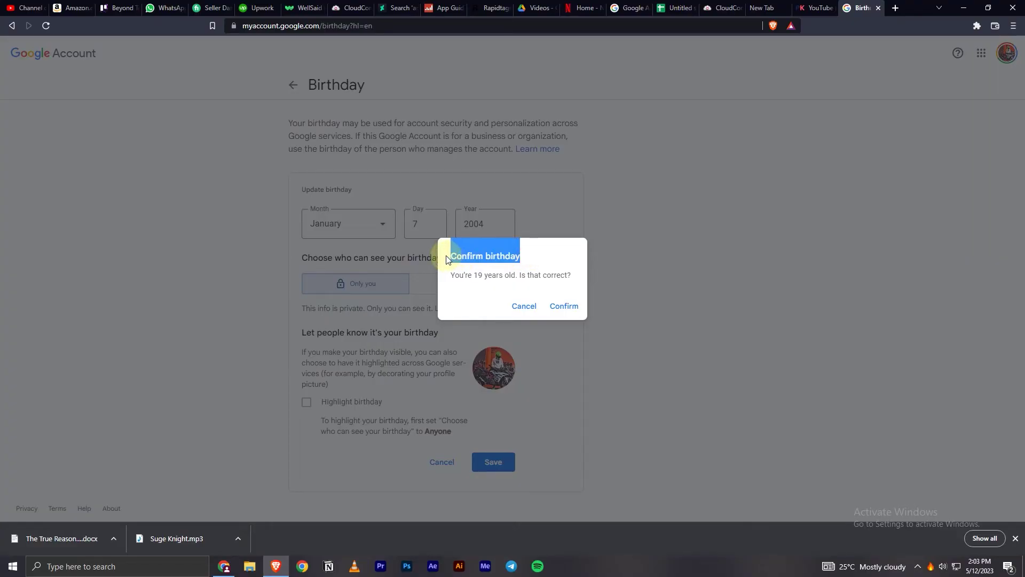